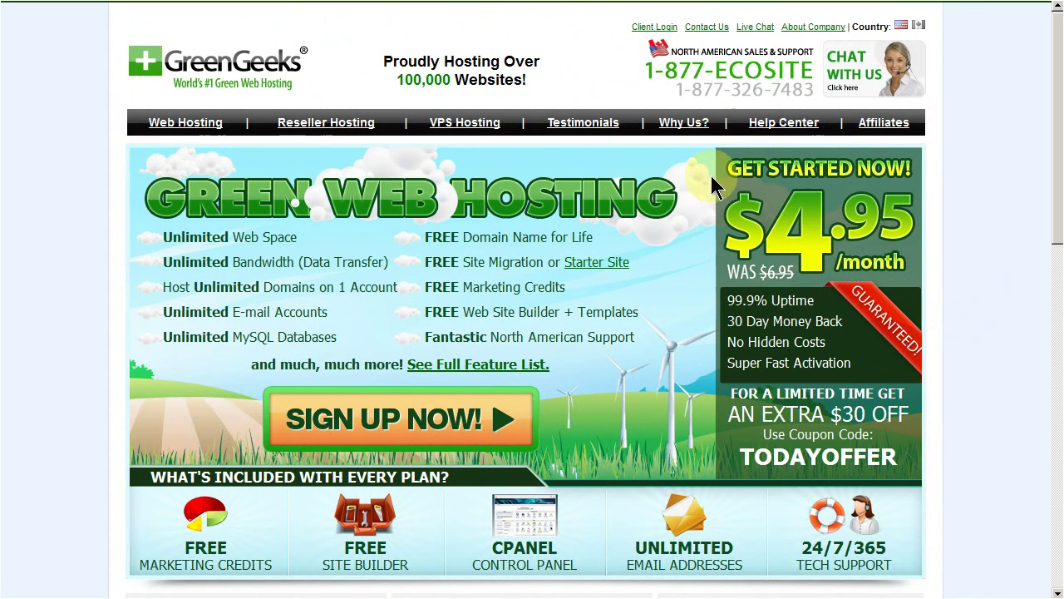
click(661, 28)
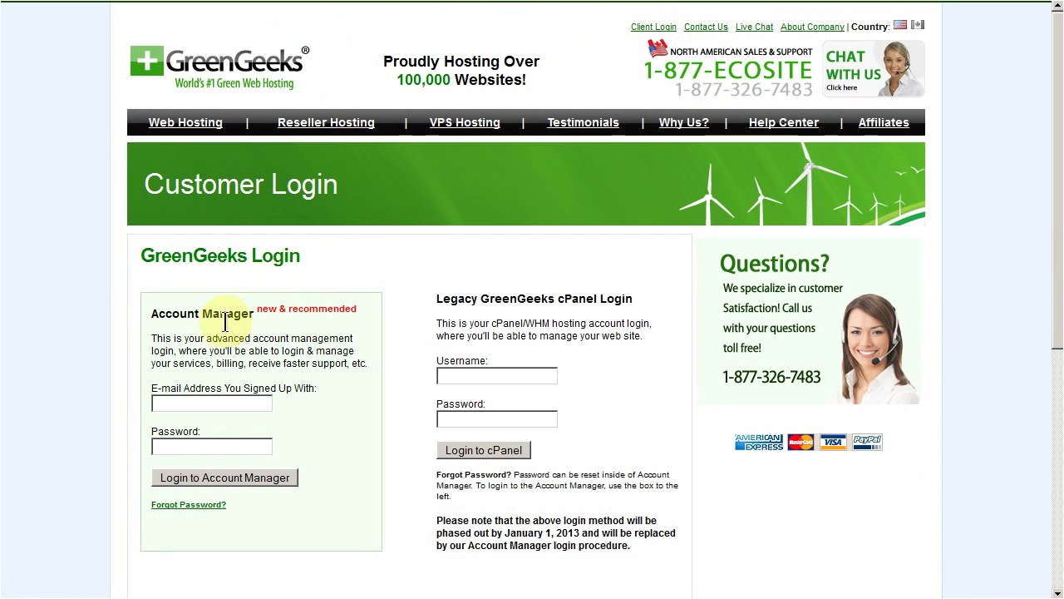
click(163, 404)
click(155, 442)
text(•••••••••••••)
Step: Sign in through Account Manager to cPanel and review Google Apps Wizard step 1 for greengeekstest.com
click(162, 474)
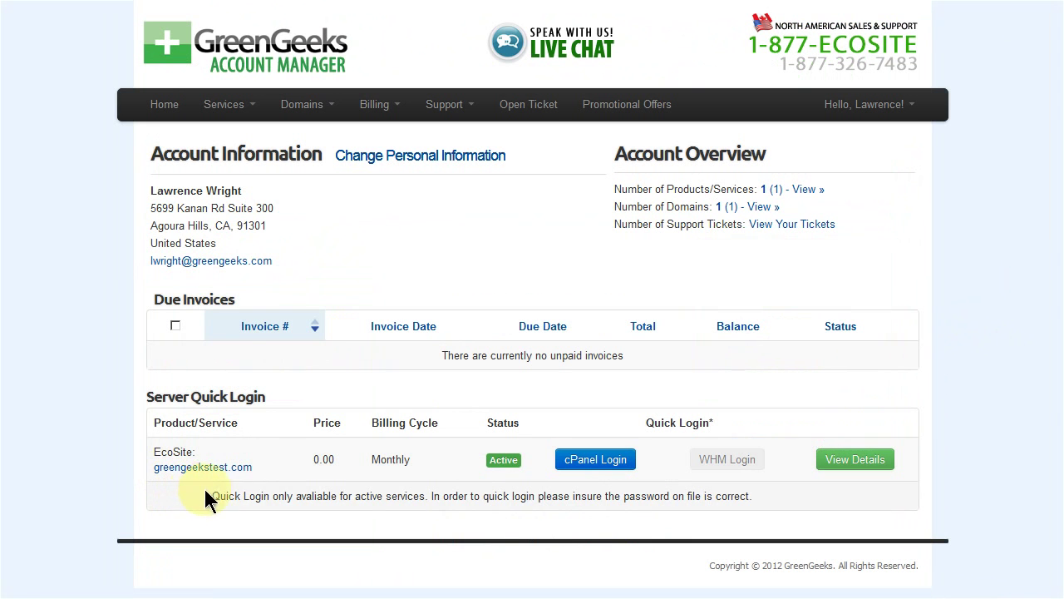
click(575, 464)
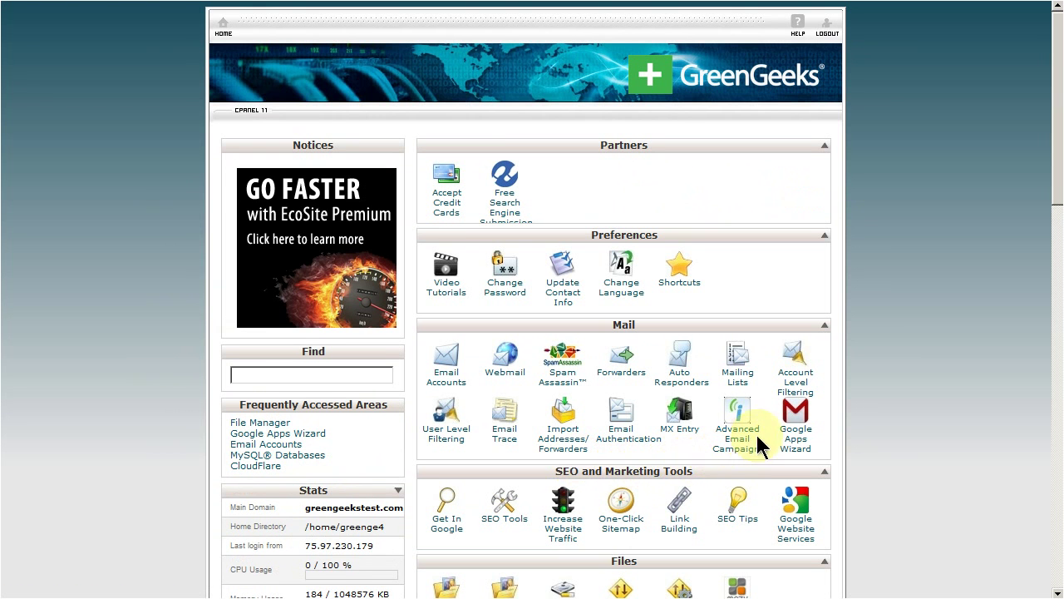
click(792, 413)
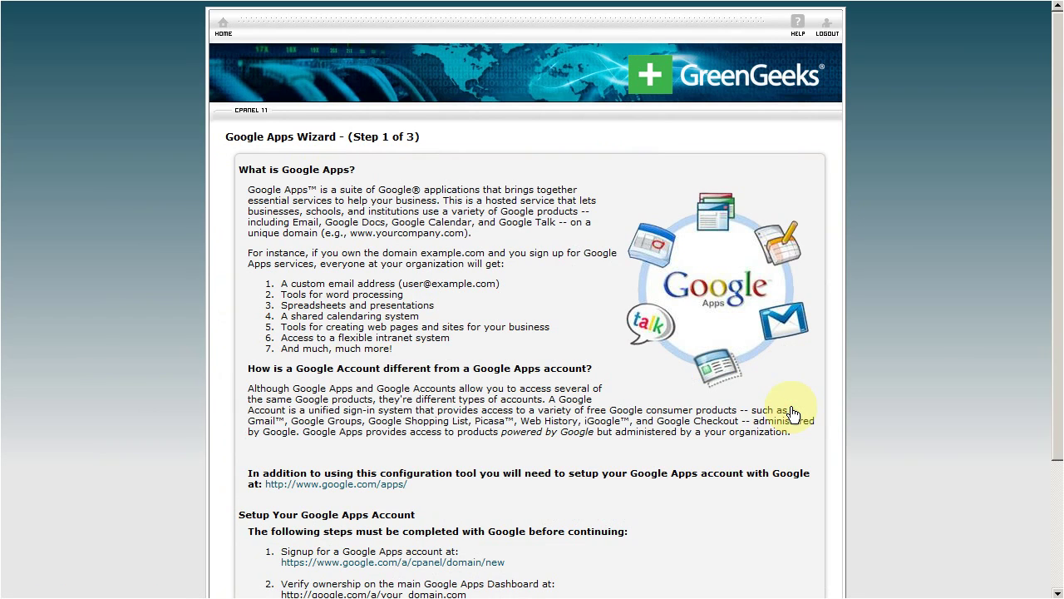
drag(1058, 320, 1059, 463)
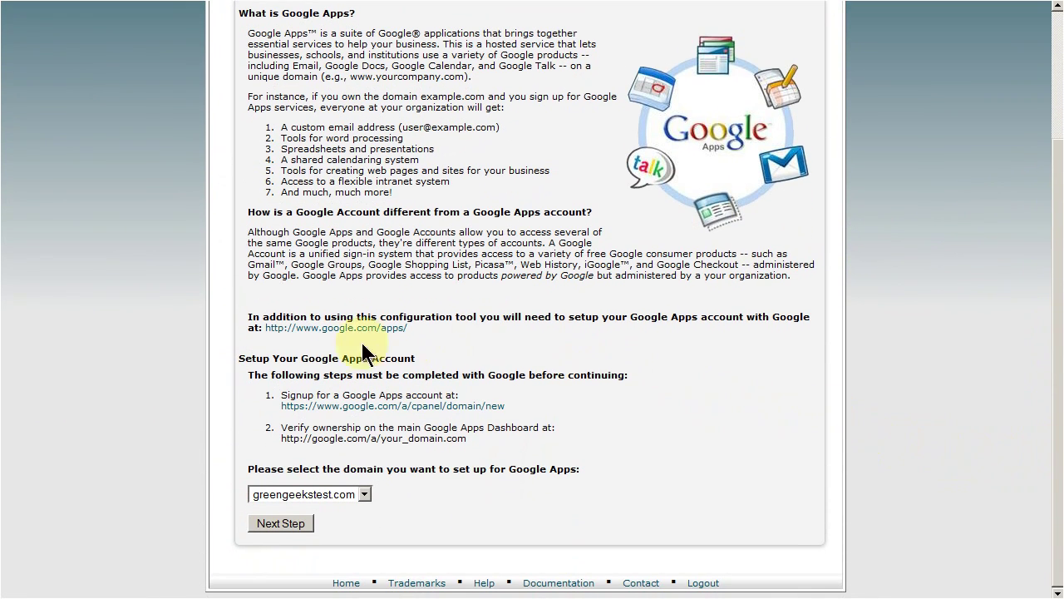
drag(250, 314, 420, 328)
click(424, 334)
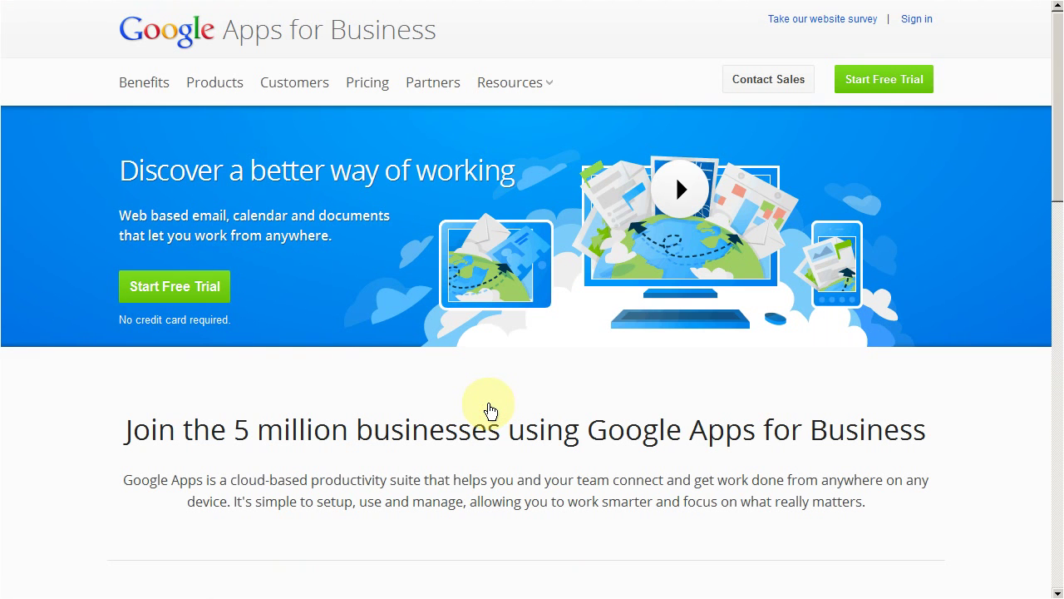
click(169, 297)
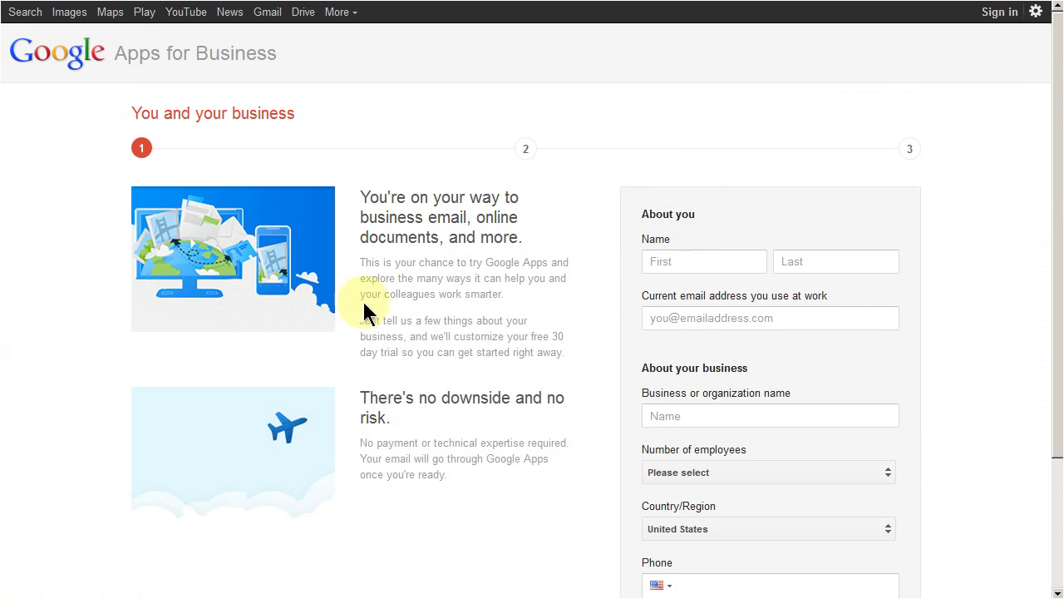
click(657, 261)
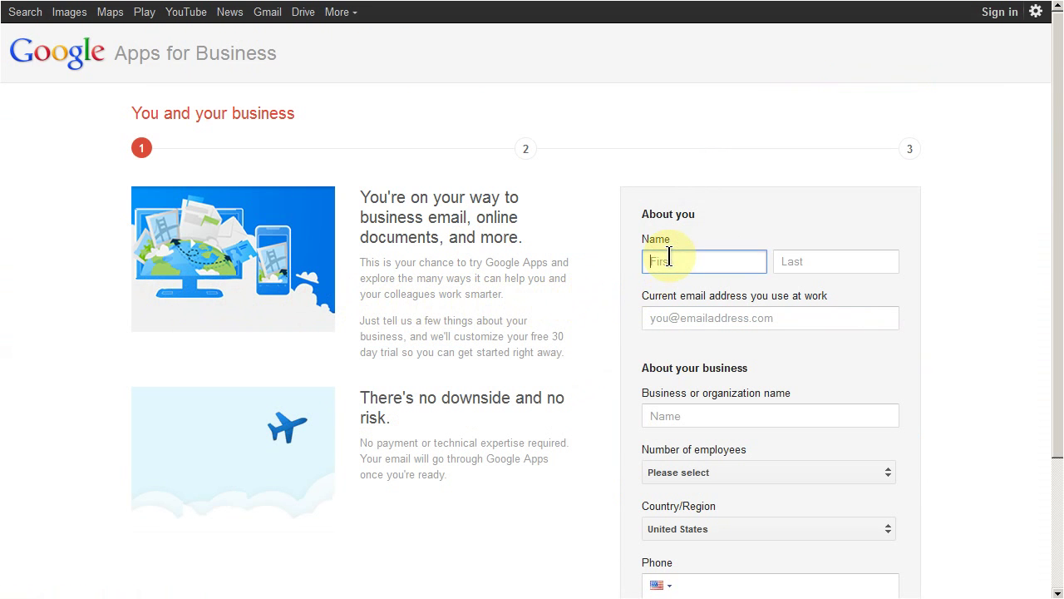
click(793, 258)
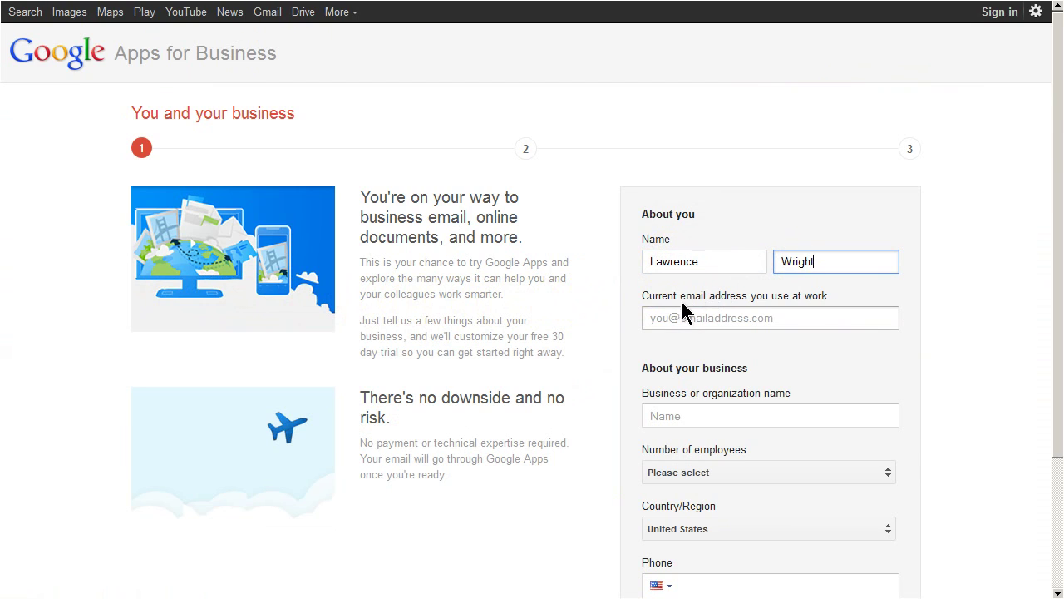
click(666, 317)
click(656, 415)
text(Green Geeks)
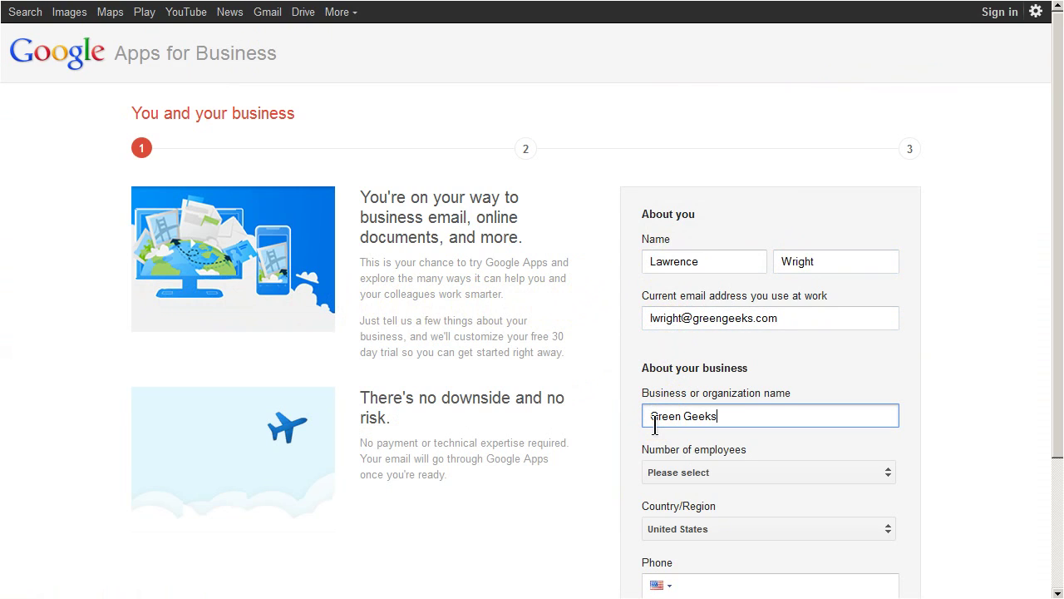
click(658, 472)
click(674, 439)
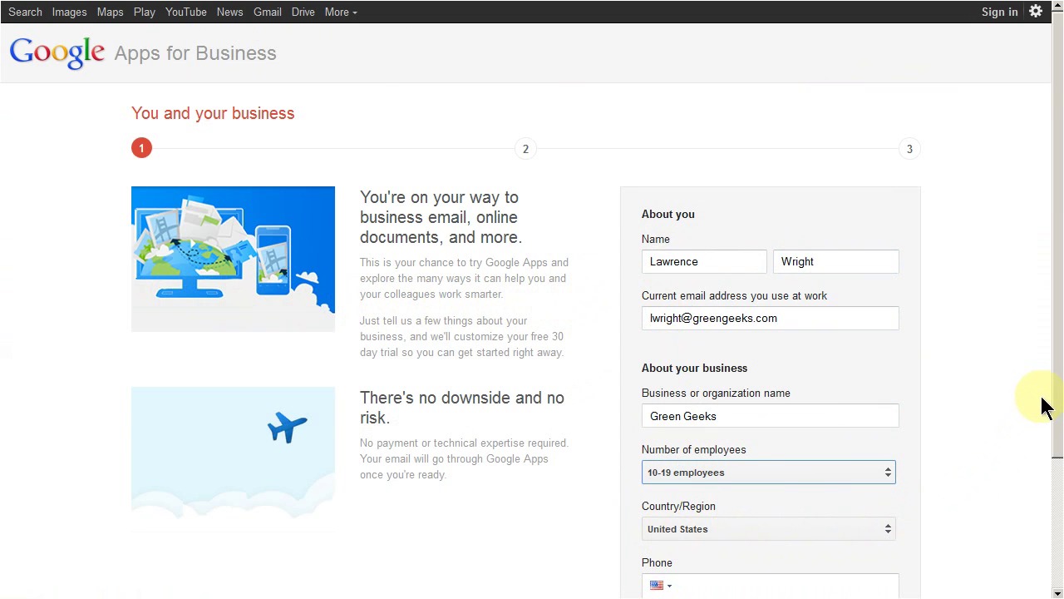
drag(1060, 361, 1057, 491)
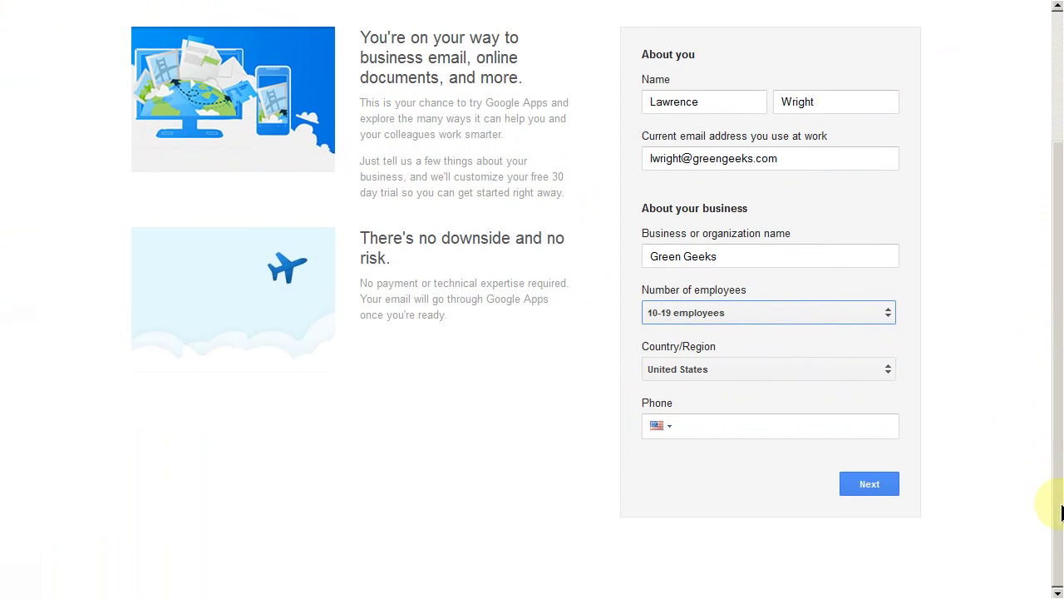
click(707, 426)
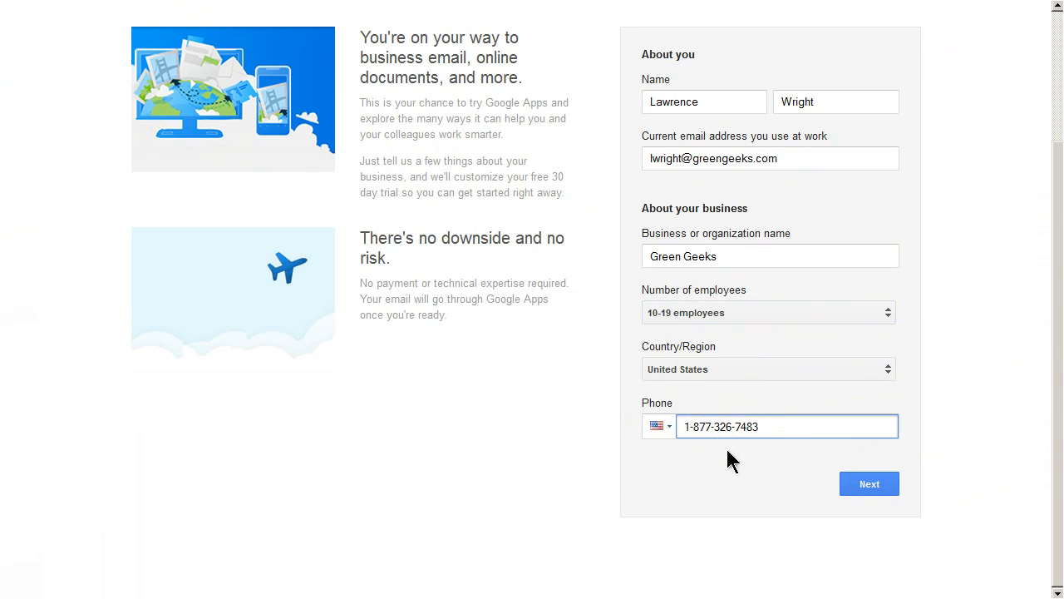
Step: Submit the first step and specify the already-owned domain greengeekstest.com
click(869, 485)
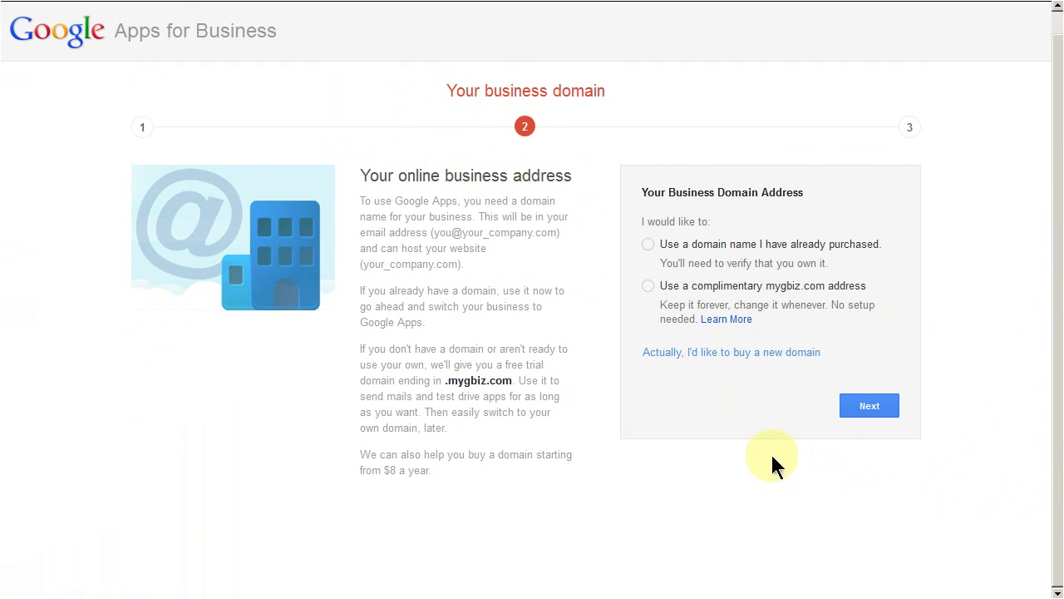
click(647, 244)
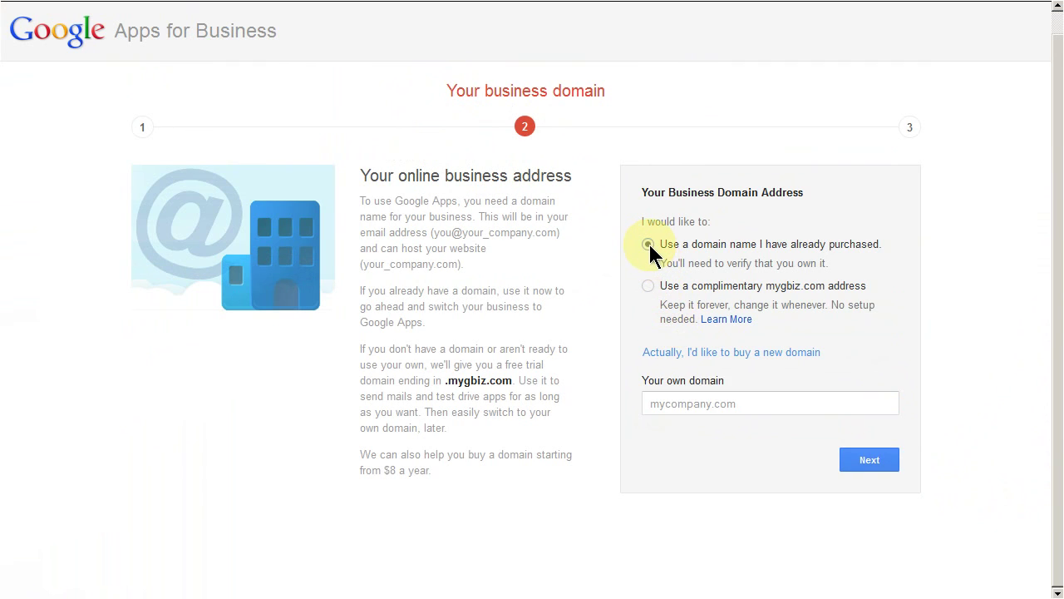
click(658, 403)
text(greengeekstest.com)
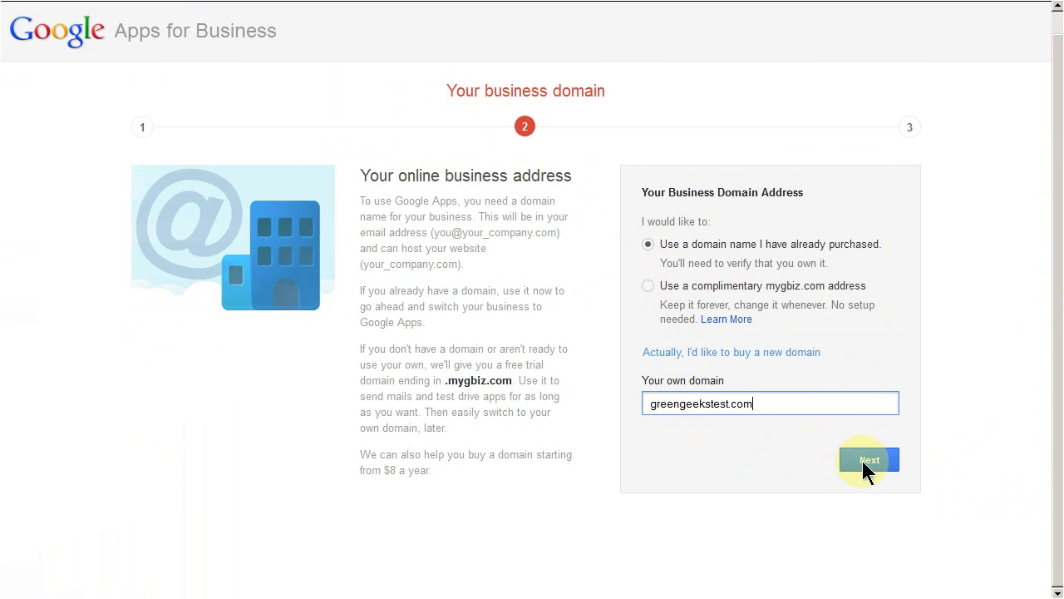
click(863, 461)
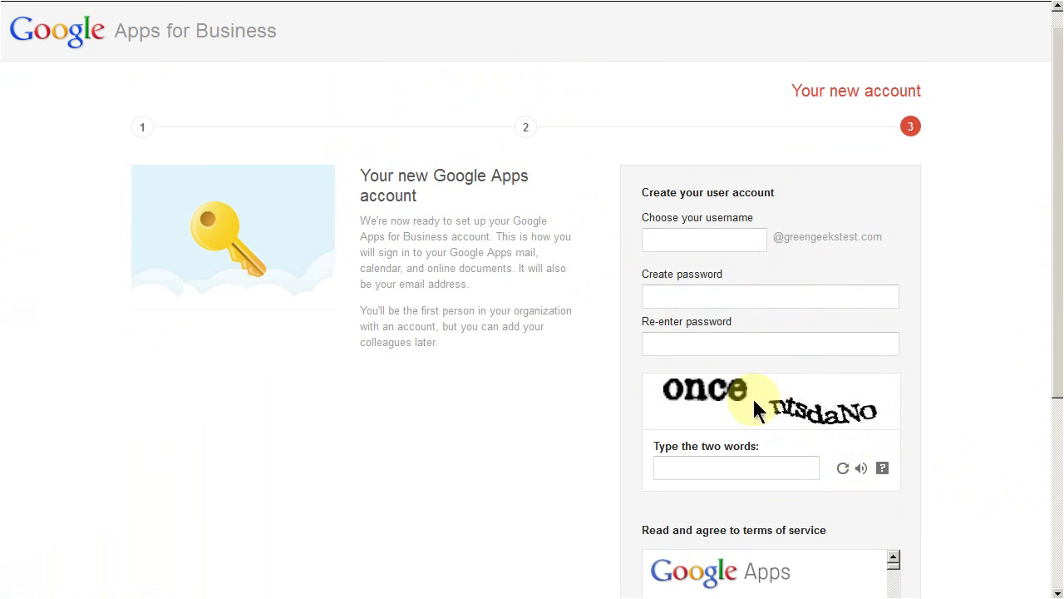
Step: Set the admin password, answer the captcha 'once ntsdano', and accept the terms
click(654, 240)
text(lawrence)
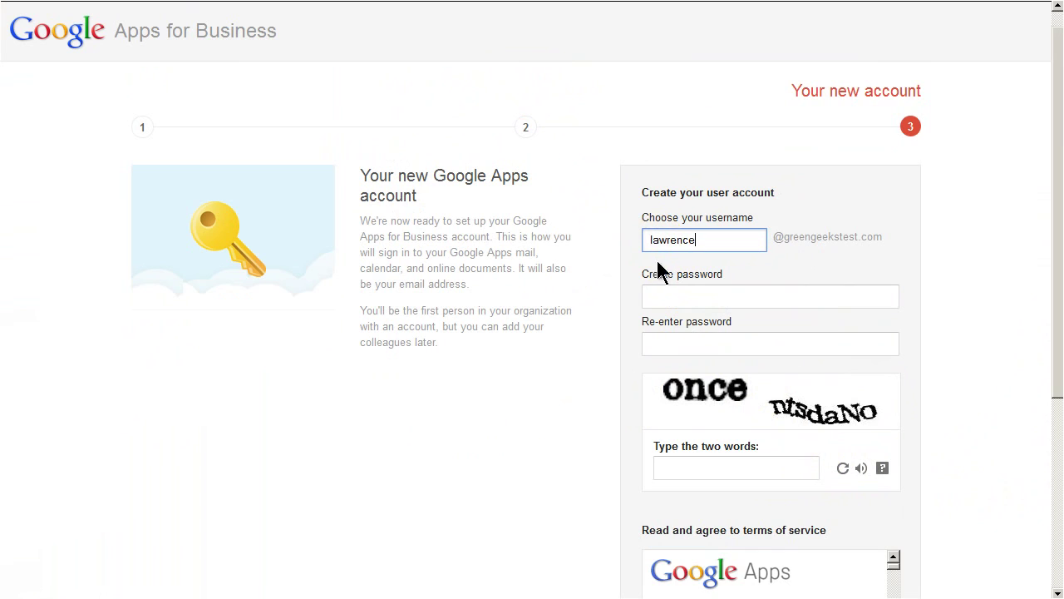
click(650, 292)
click(651, 296)
text(*********)
key(Tab)
text(*********)
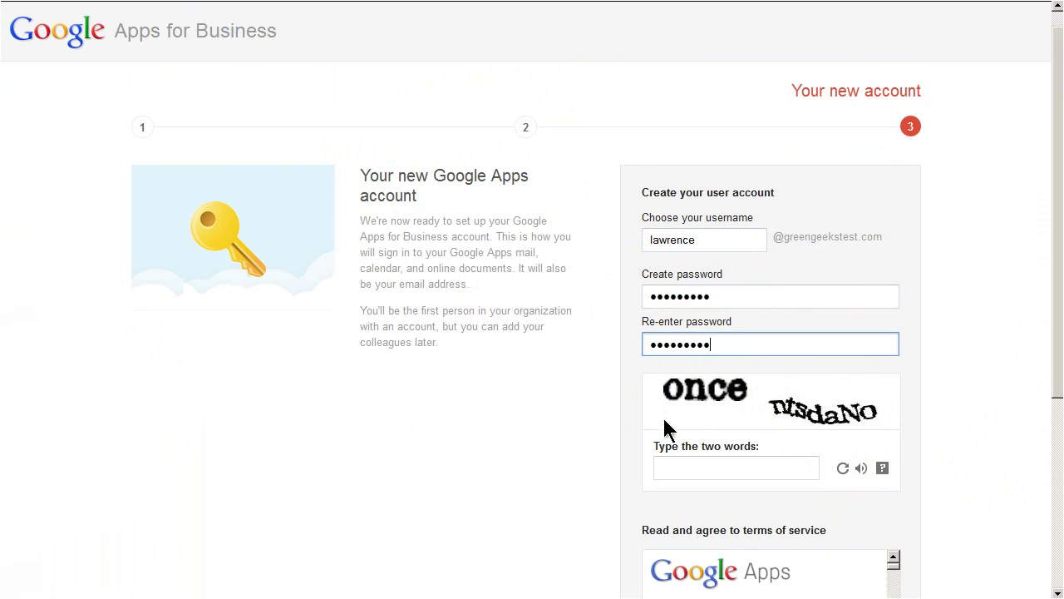
click(672, 466)
text(once ntsdano)
drag(1057, 373, 1060, 533)
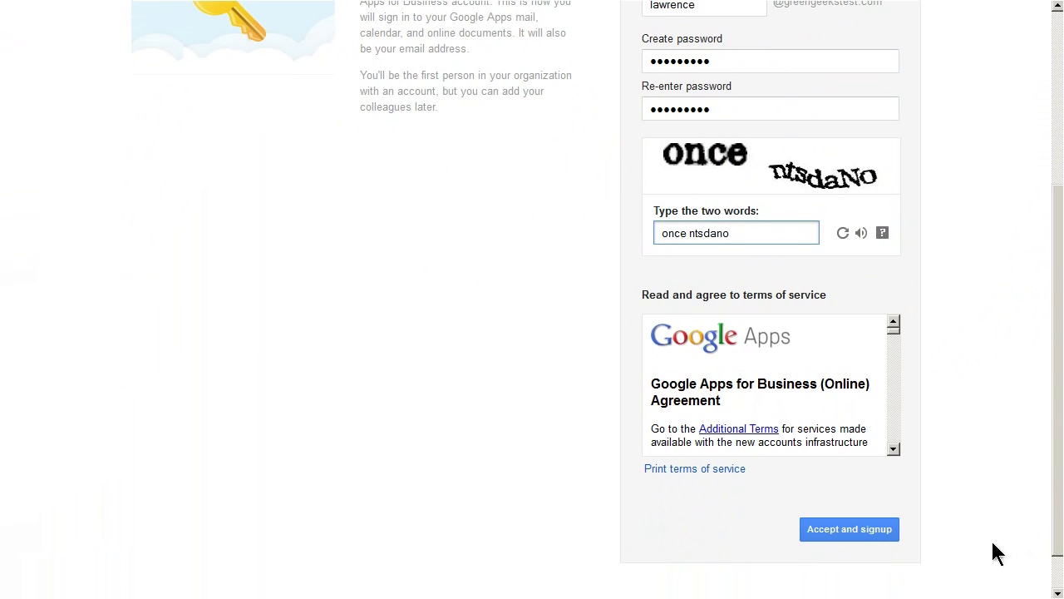
click(838, 530)
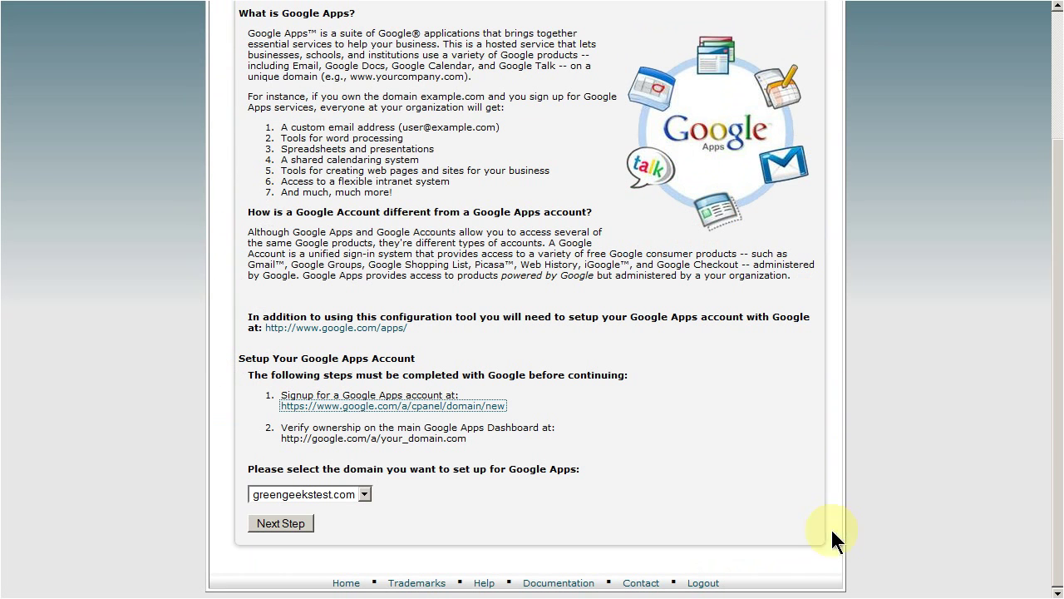
Step: Sign in to the greengeekstest.com control panel as lawrence with the admin password
drag(471, 440, 280, 439)
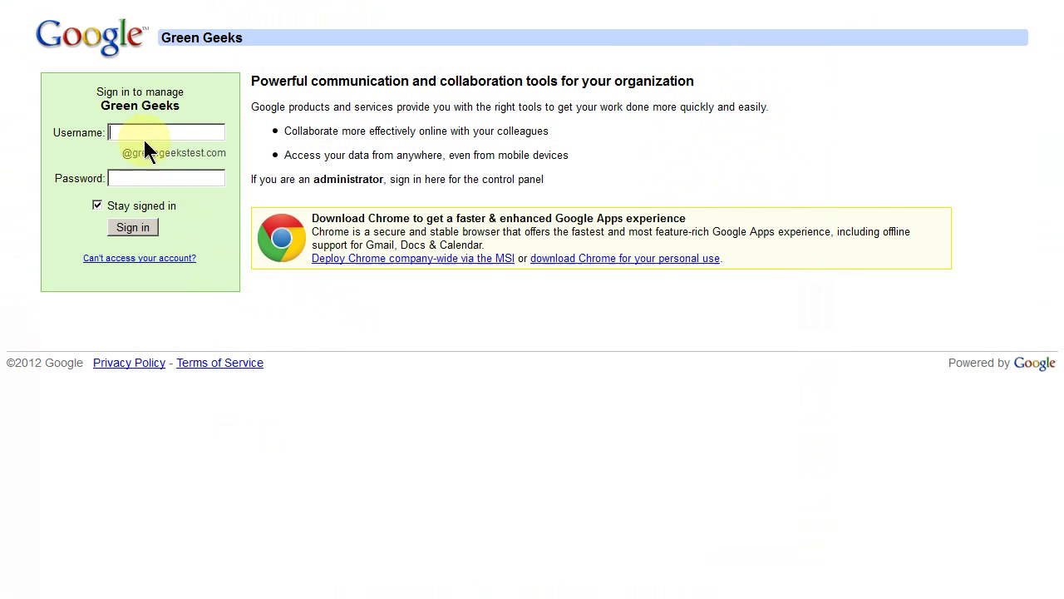
click(141, 133)
text(lawrence)
click(124, 176)
text(**********)
click(135, 228)
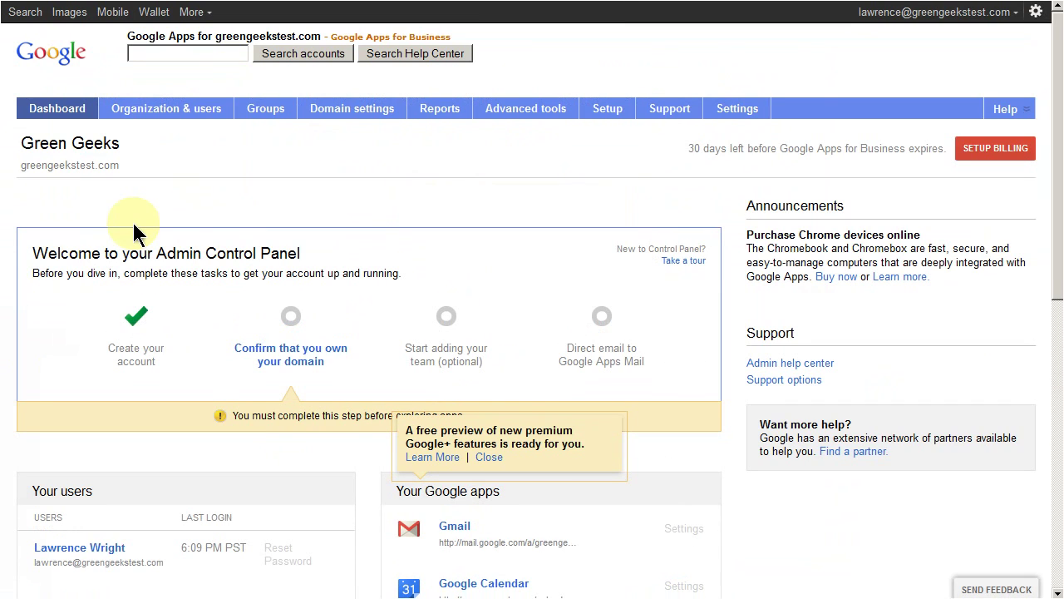
Step: Choose HTML file upload for domain ownership verification and download the verification file
click(494, 458)
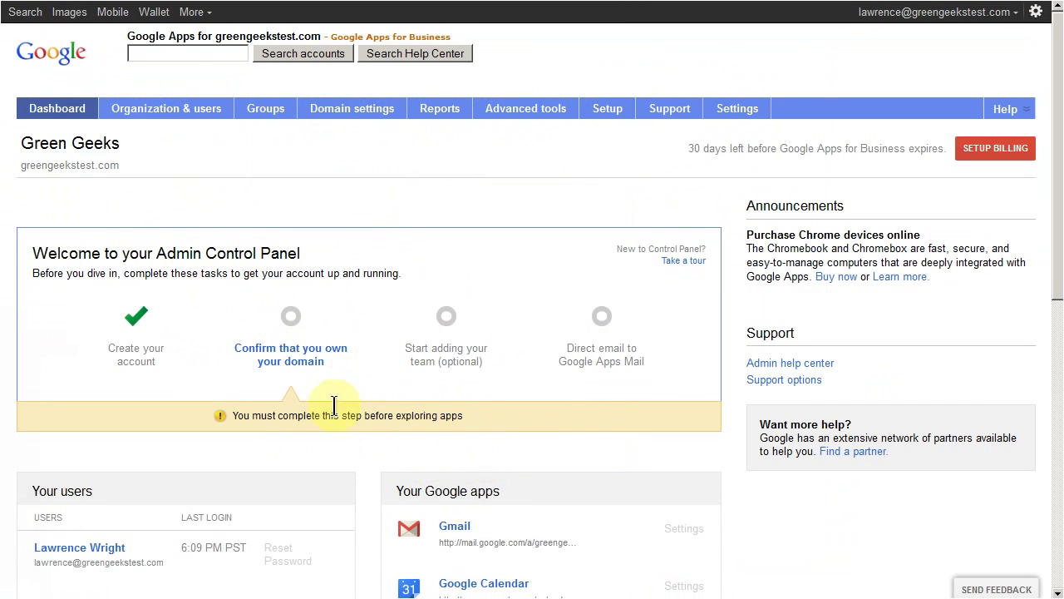
click(285, 368)
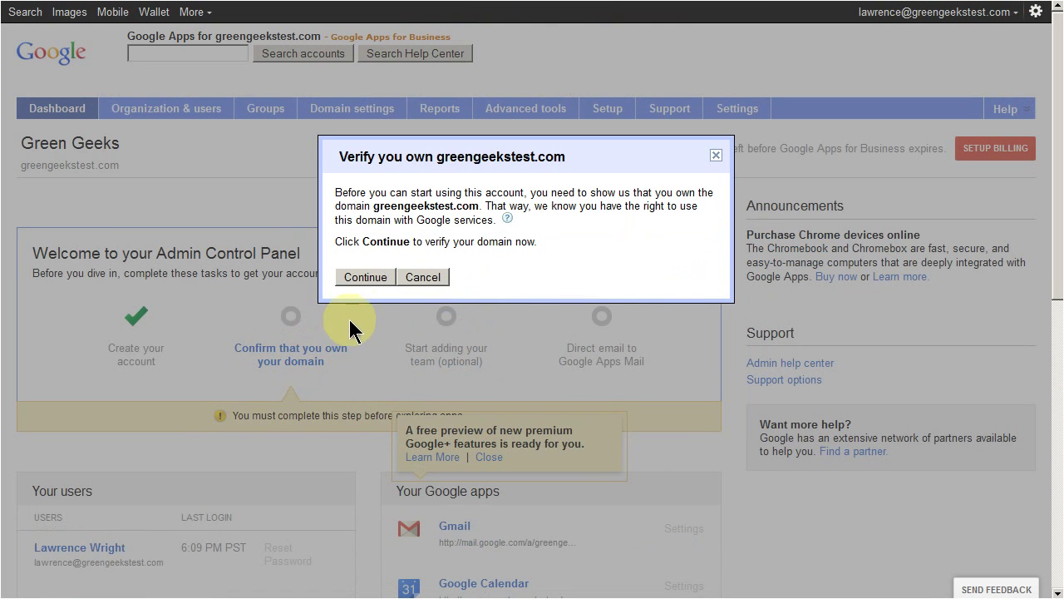
click(367, 275)
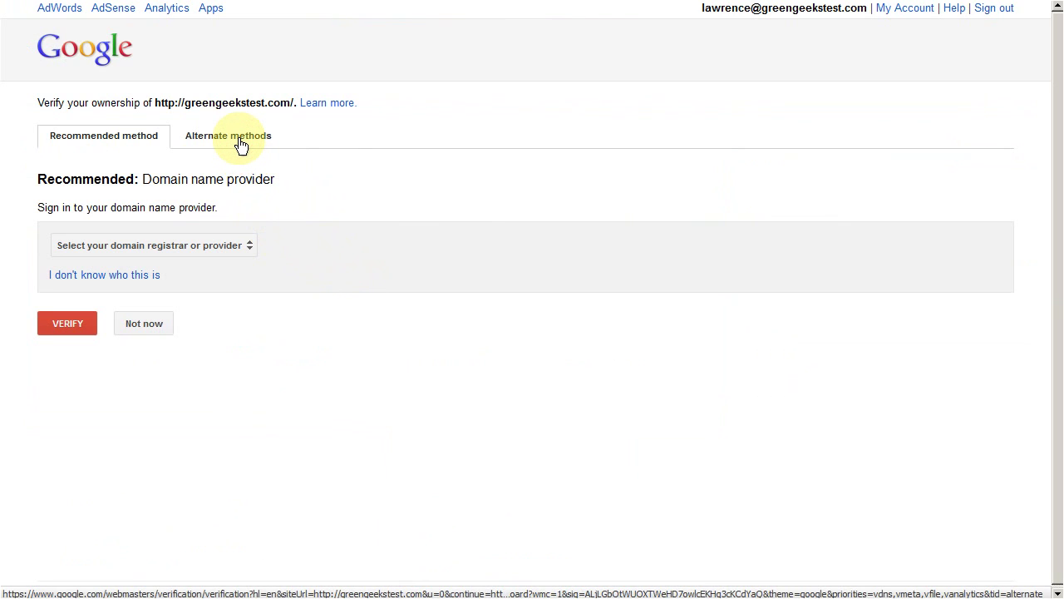
click(241, 145)
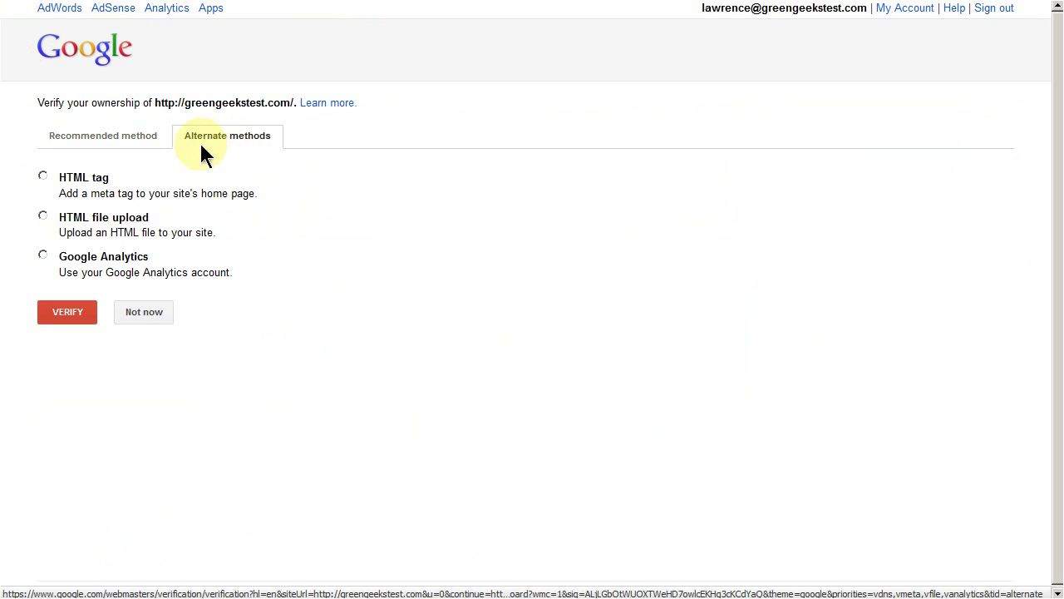
click(43, 216)
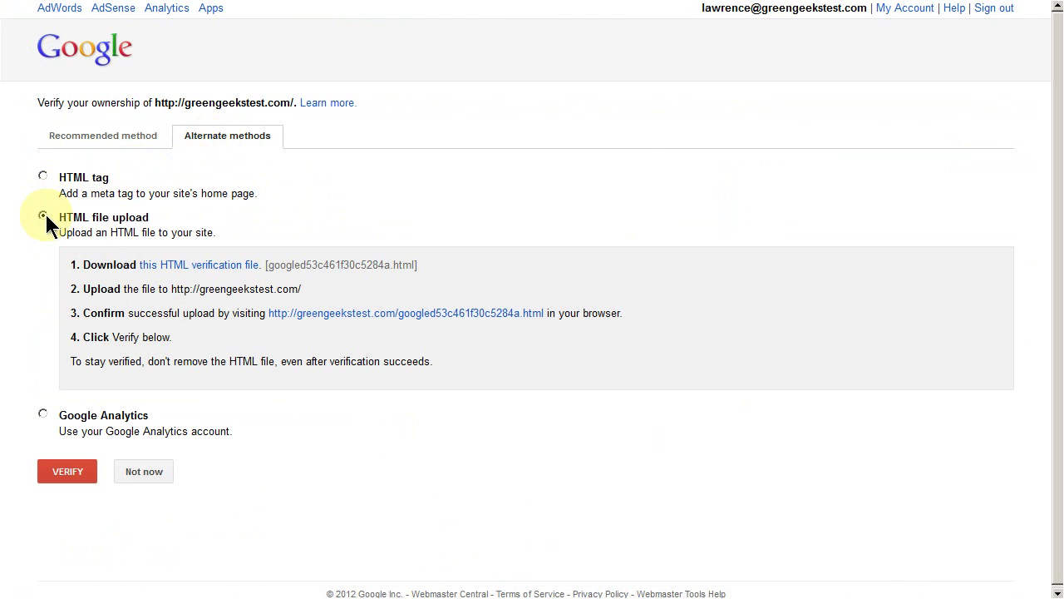
click(166, 266)
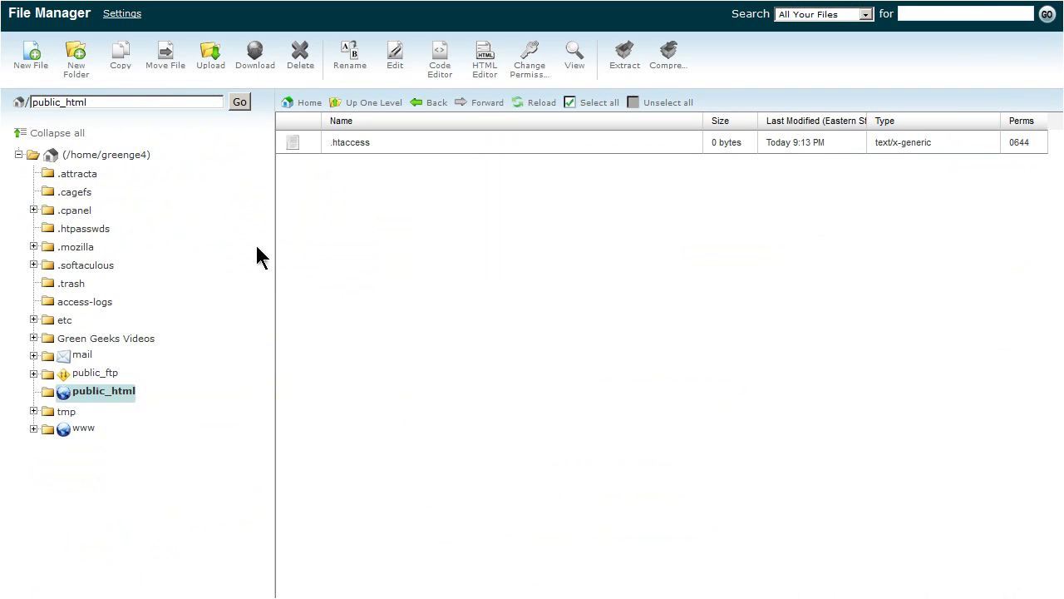
Step: Upload googled53c461f30c5284a.html into public_html and reload the file list
click(210, 61)
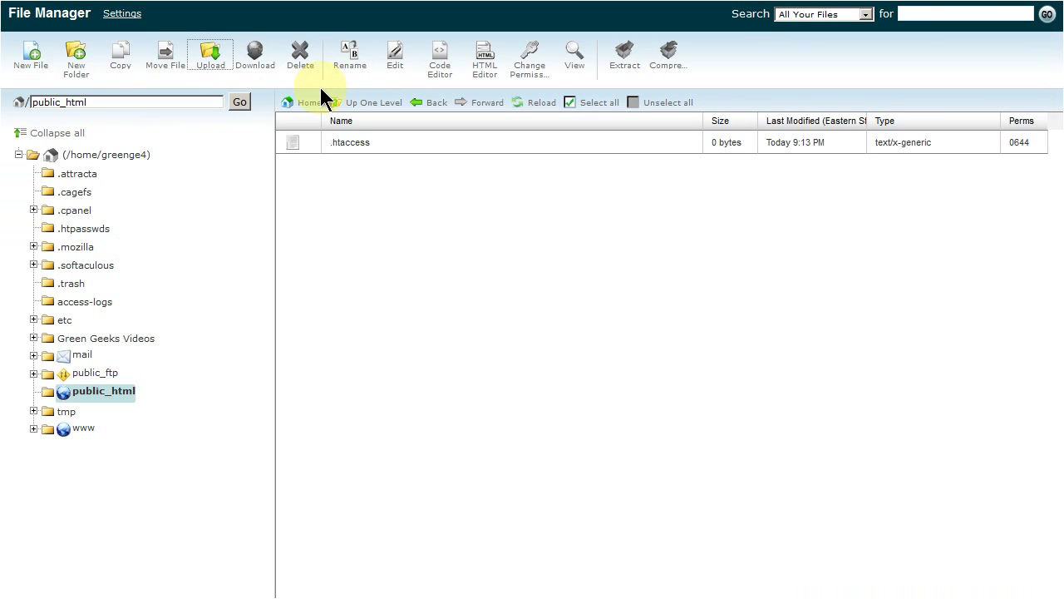
click(533, 104)
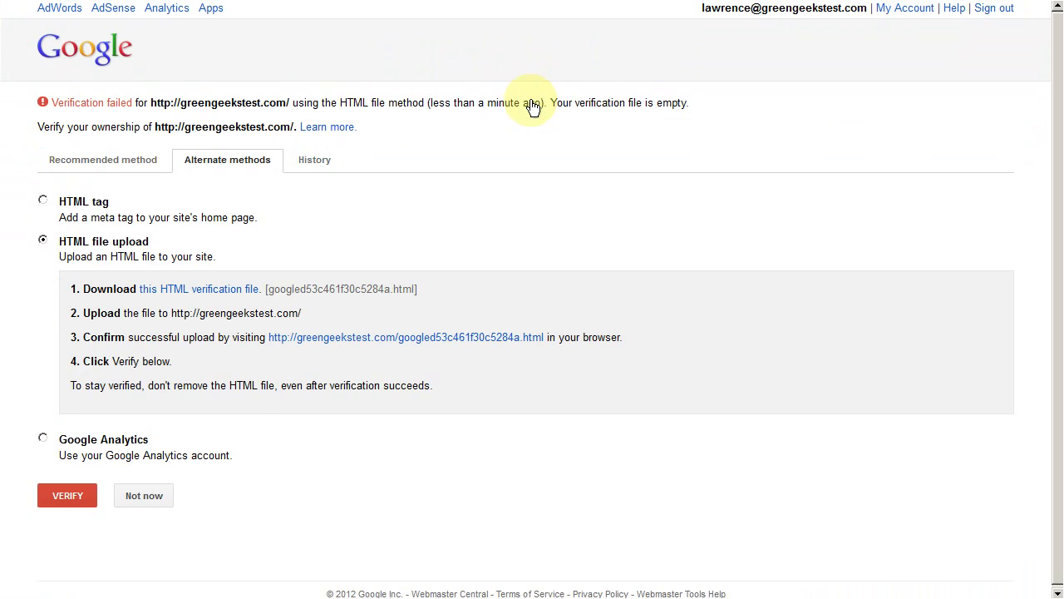
Step: Verify ownership of greengeekstest.com and return to the admin dashboard
click(71, 498)
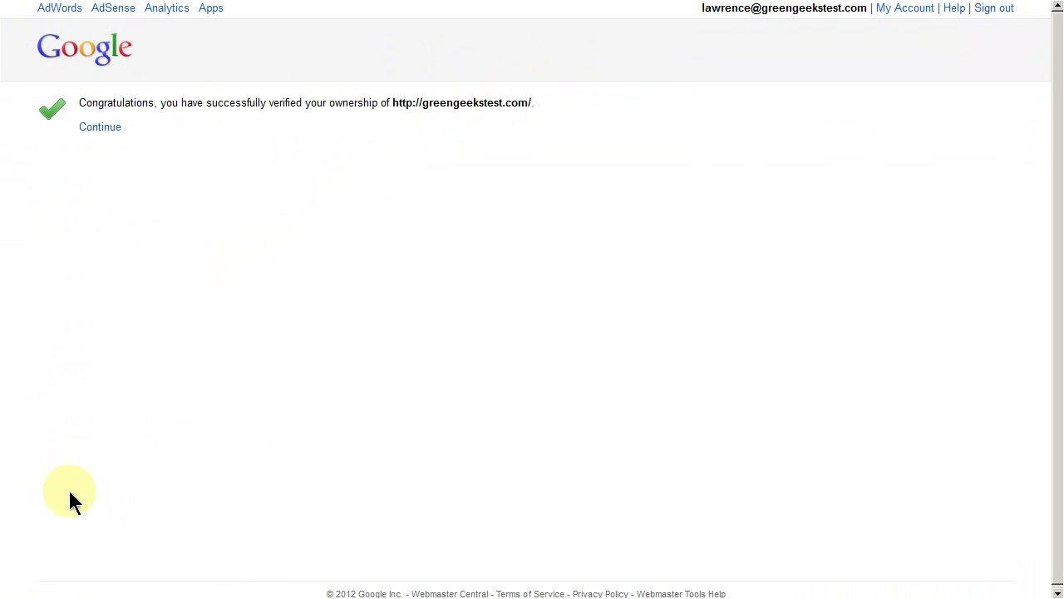
click(100, 127)
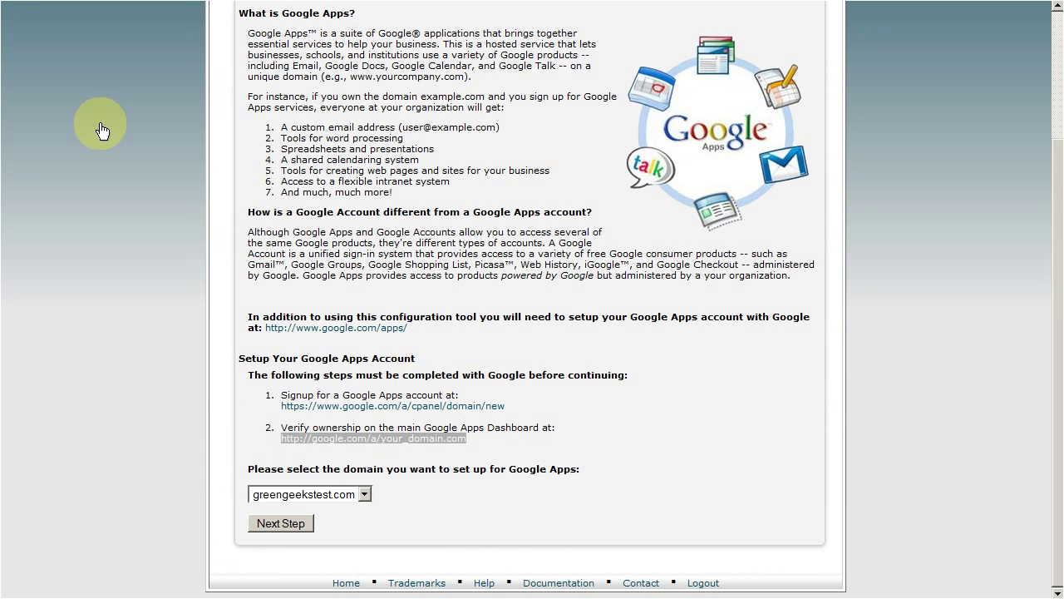
Step: Configure greengeekstest.com with Google Apps in the wizard and confirm with OK
click(101, 130)
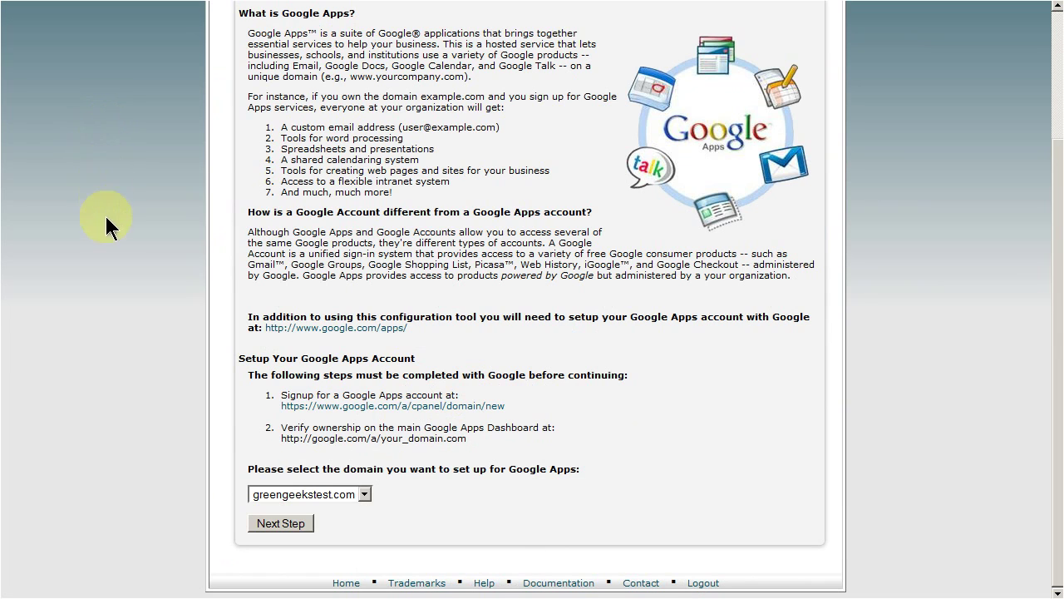
click(291, 524)
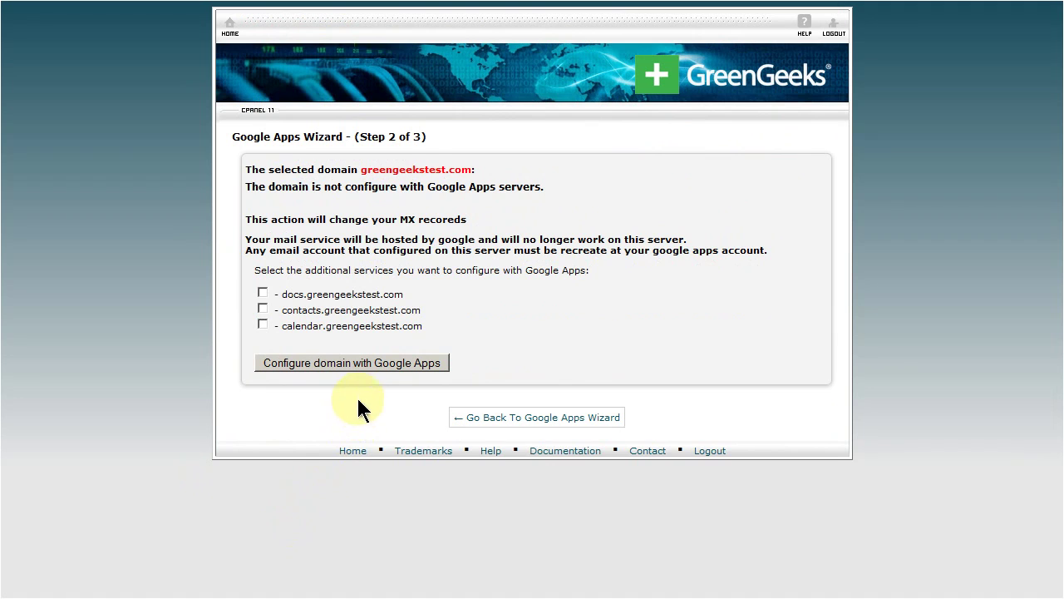
click(359, 366)
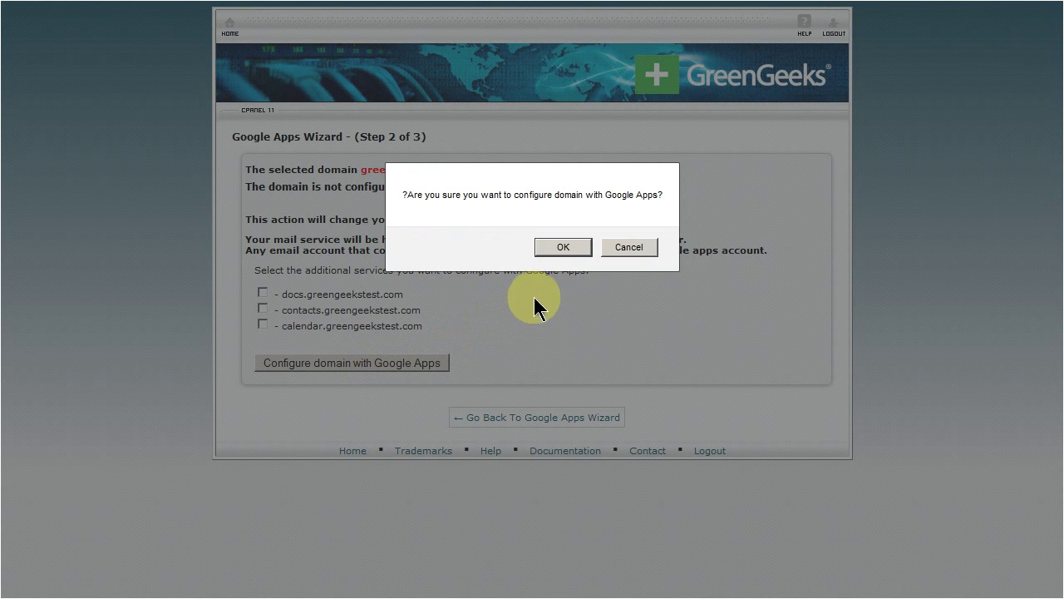
click(558, 244)
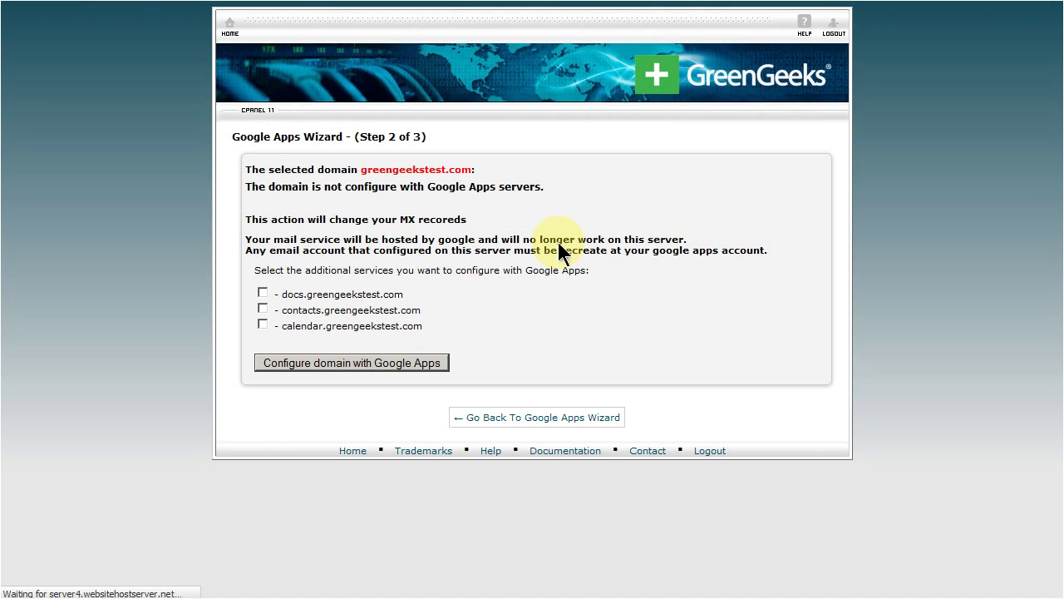